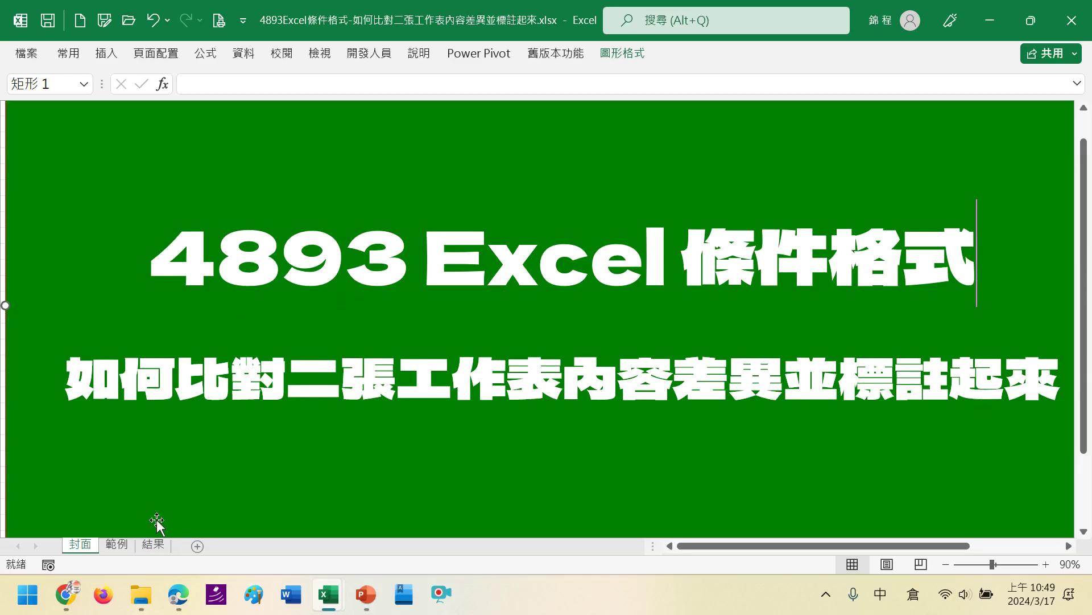
- Look over the monthly production tables on the 結果 and 範例 sheets to compare their contents
{"action": "left_click", "coordinate": [153, 545]}
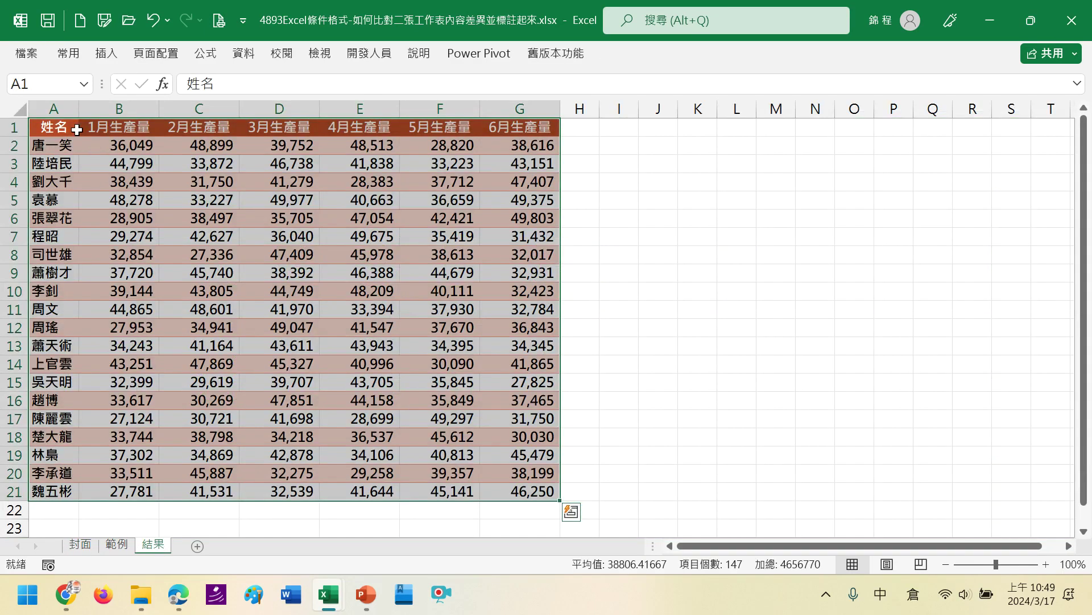
{"action": "left_click", "coordinate": [55, 128]}
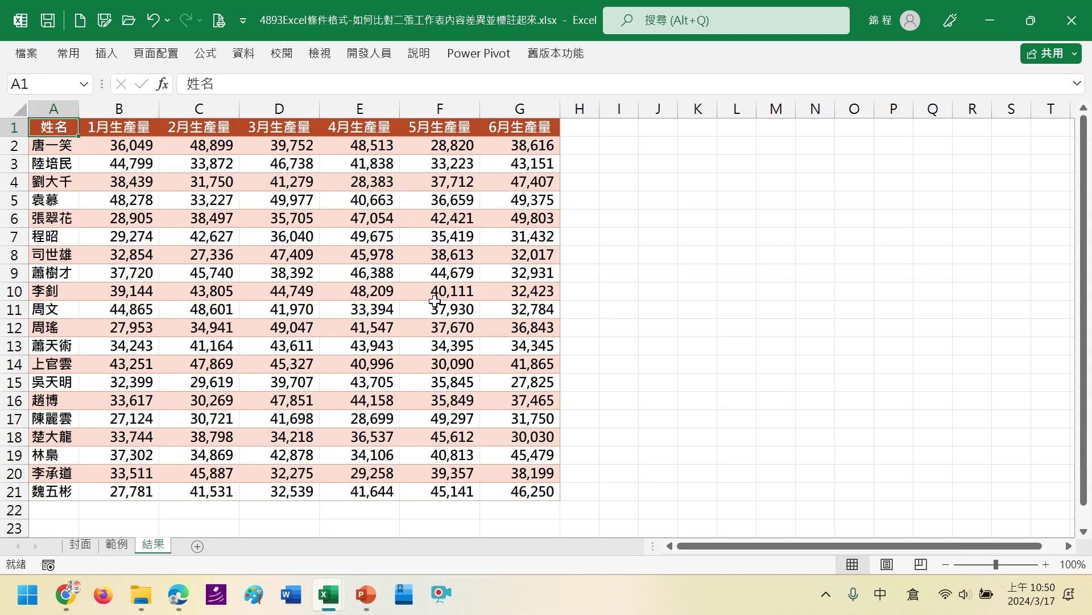
{"action": "left_click", "coordinate": [124, 551]}
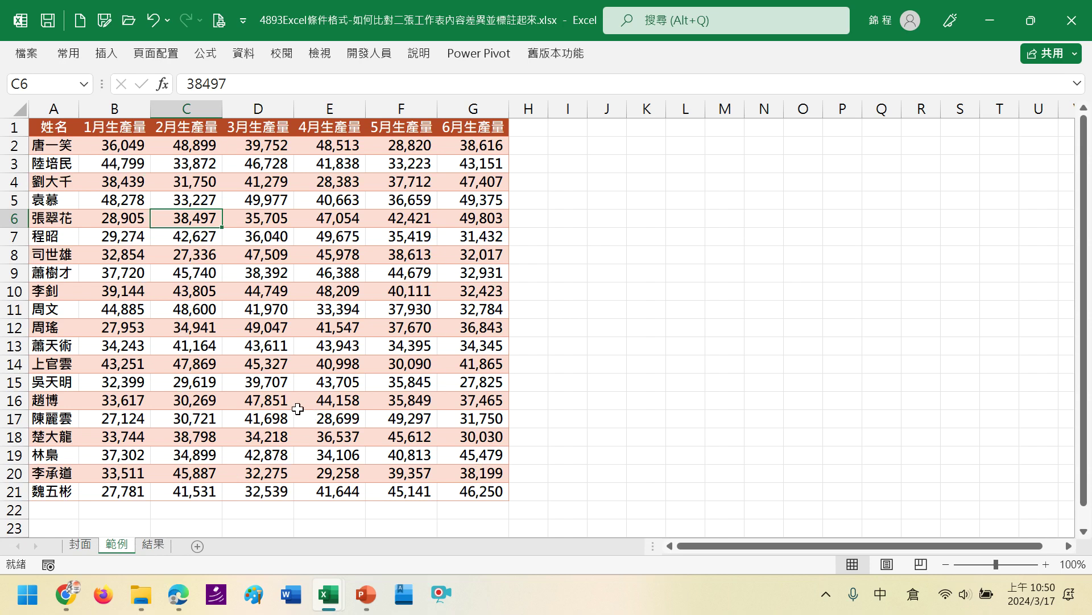
{"action": "left_click", "coordinate": [153, 545]}
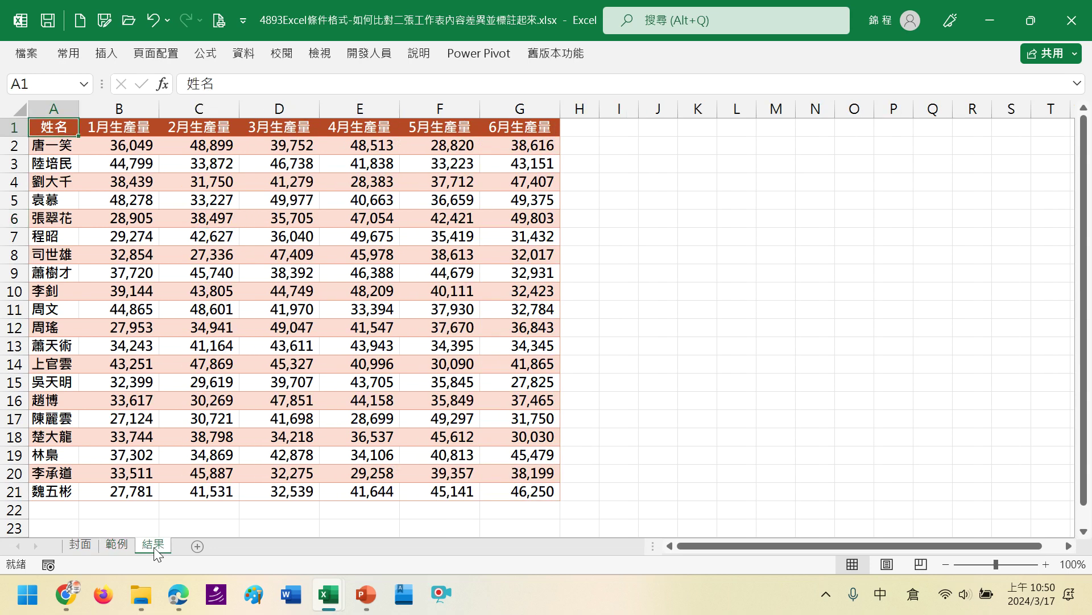
- Start a new formula-based conditional formatting rule for the table A1:G21 on the 範例 sheet
{"action": "left_click", "coordinate": [117, 544]}
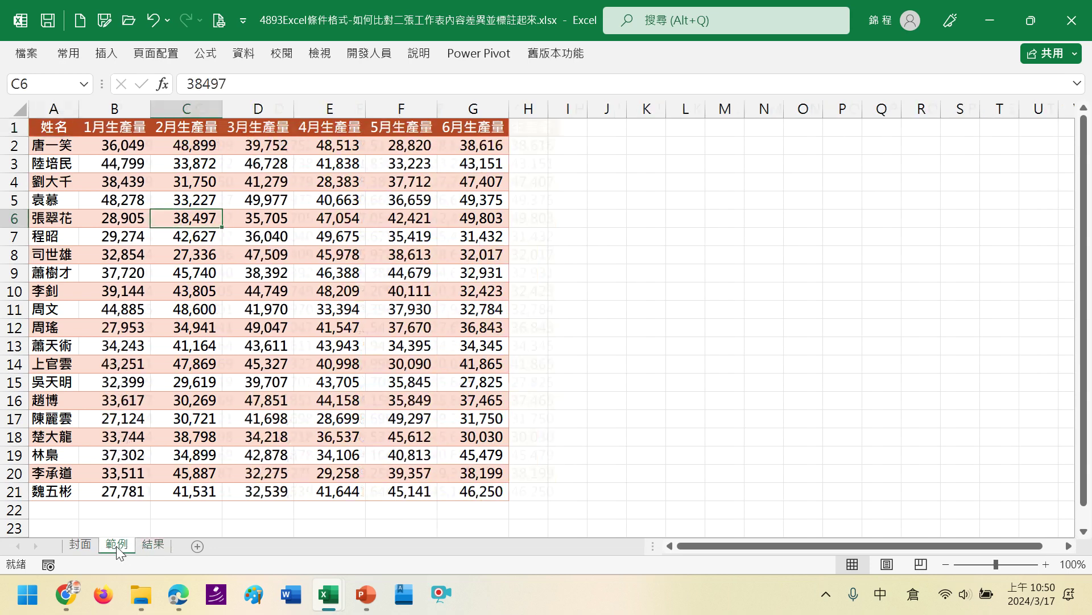
{"action": "left_click_drag", "start_coordinate": [40, 127], "coordinate": [469, 488]}
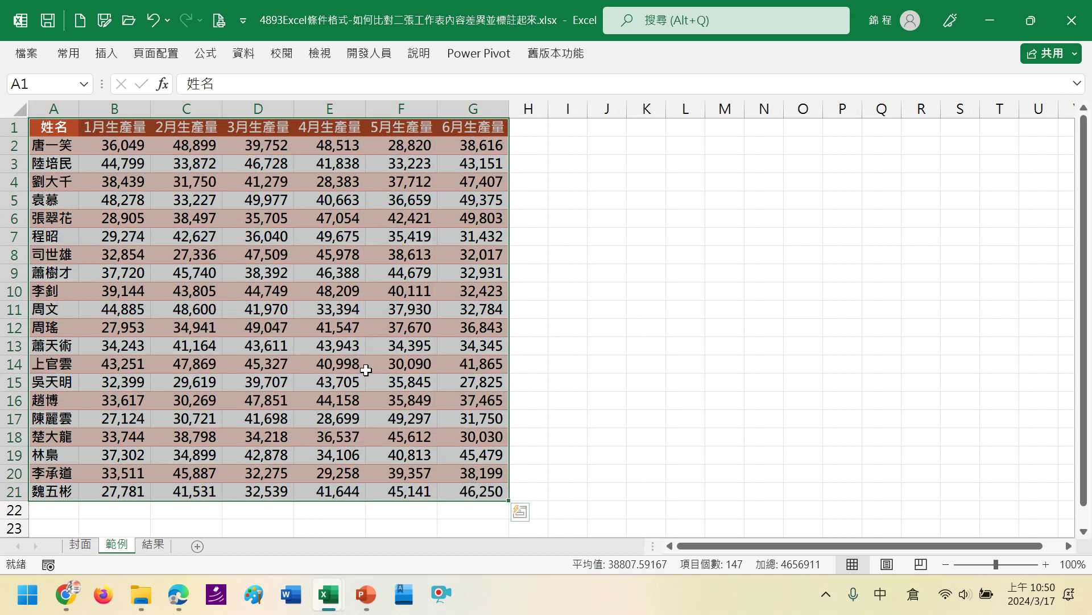
{"action": "left_click", "coordinate": [69, 53]}
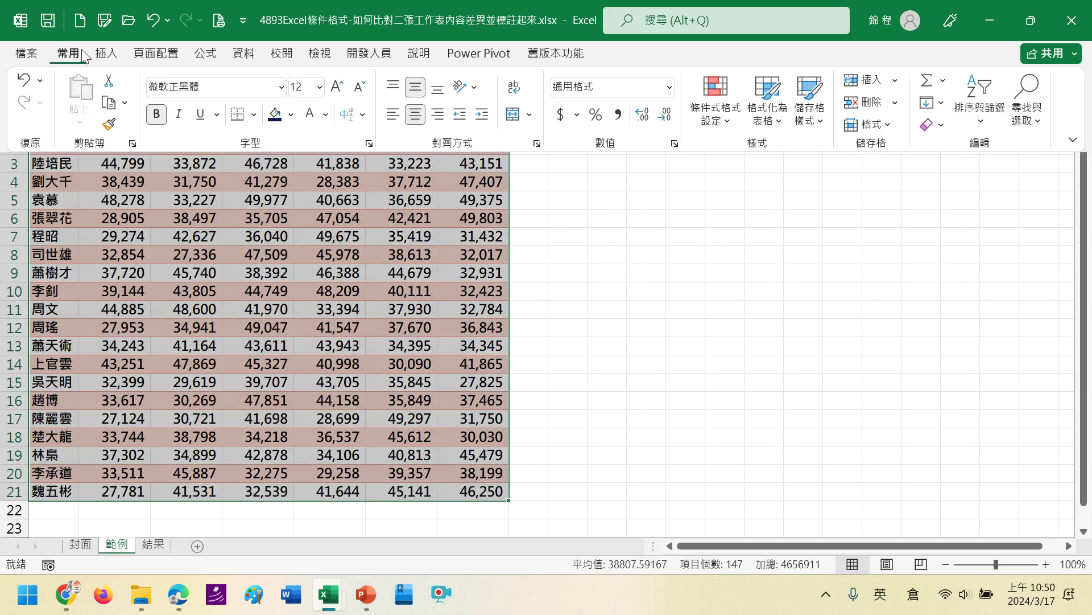
{"action": "left_click", "coordinate": [717, 126]}
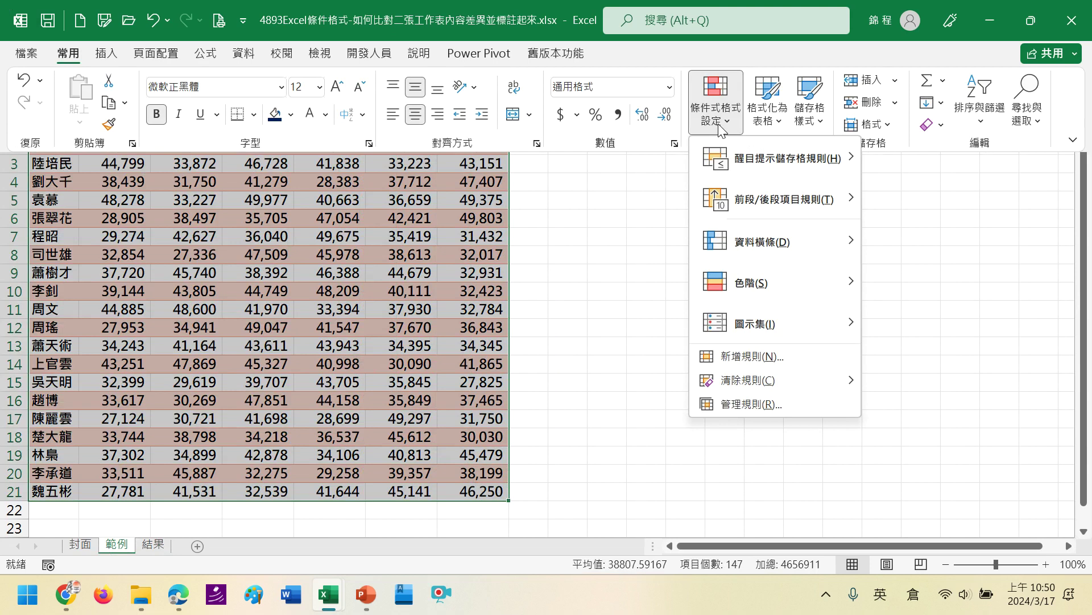
{"action": "left_click", "coordinate": [740, 356]}
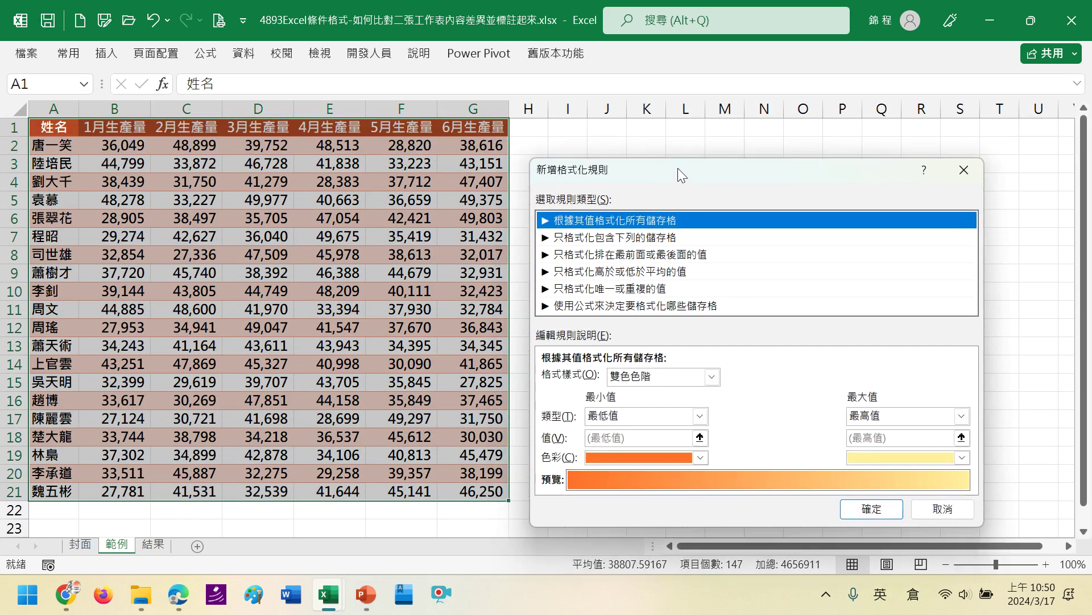
{"action": "left_click_drag", "start_coordinate": [678, 169], "coordinate": [685, 130]}
{"action": "left_click", "coordinate": [589, 269]}
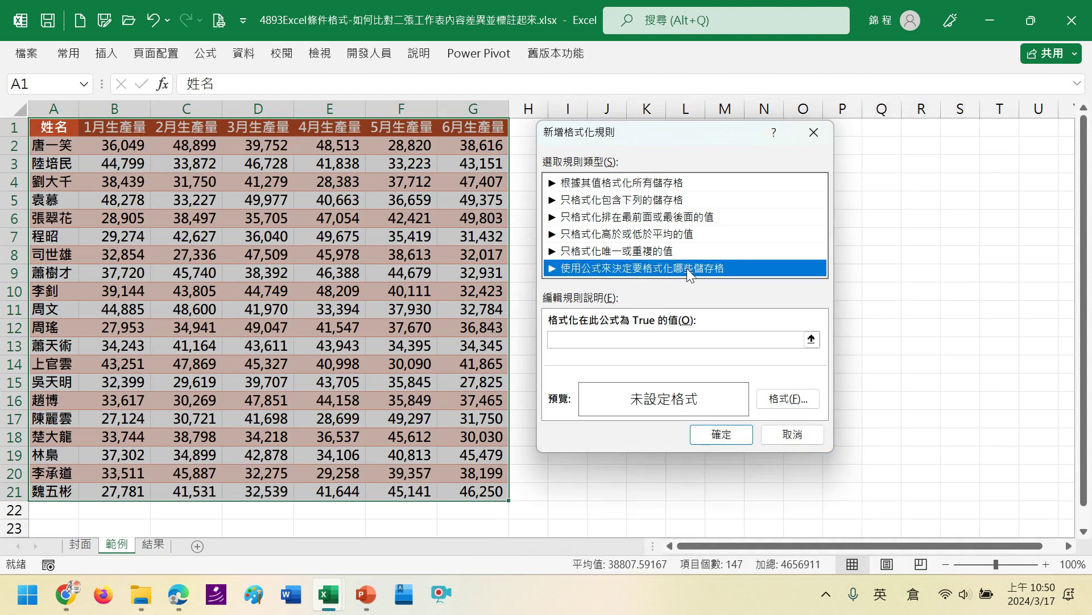
- Enter the rule formula =A1<>結果!A1, with both cell references relative
{"action": "left_click", "coordinate": [595, 339]}
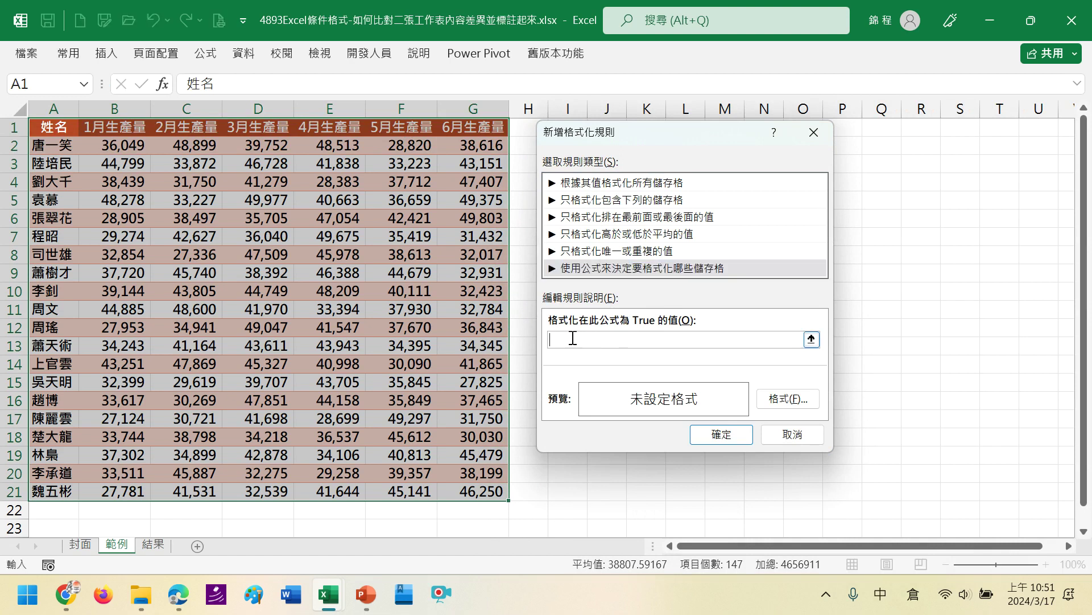
{"action": "type", "text": "="}
{"action": "left_click", "coordinate": [55, 125]}
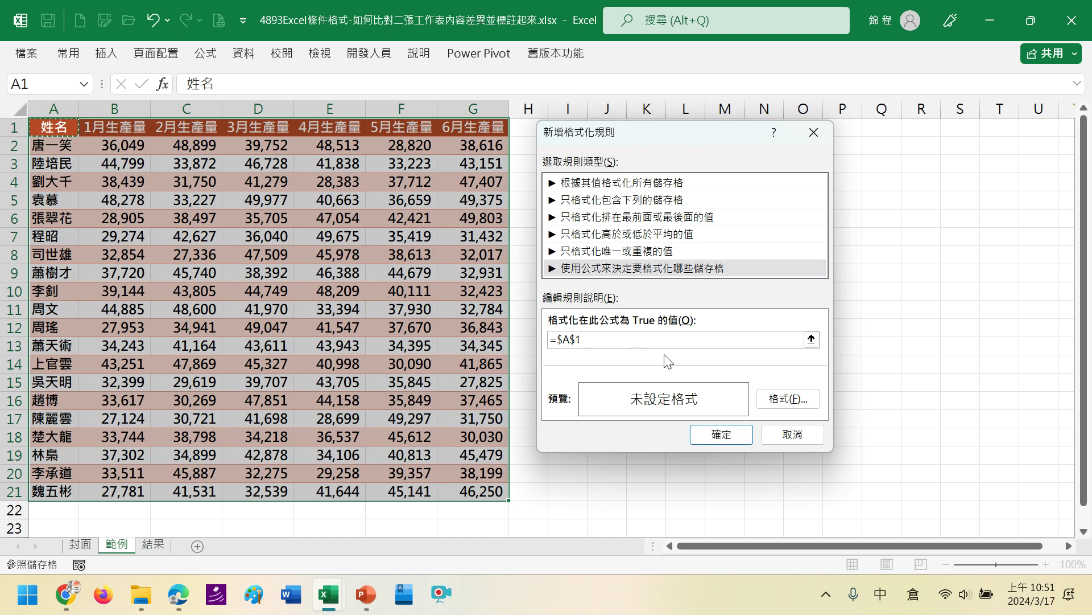
{"action": "key", "text": "F4"}
{"action": "key", "text": "F4"}
{"action": "key", "text": "F4"}
{"action": "type", "text": "<>"}
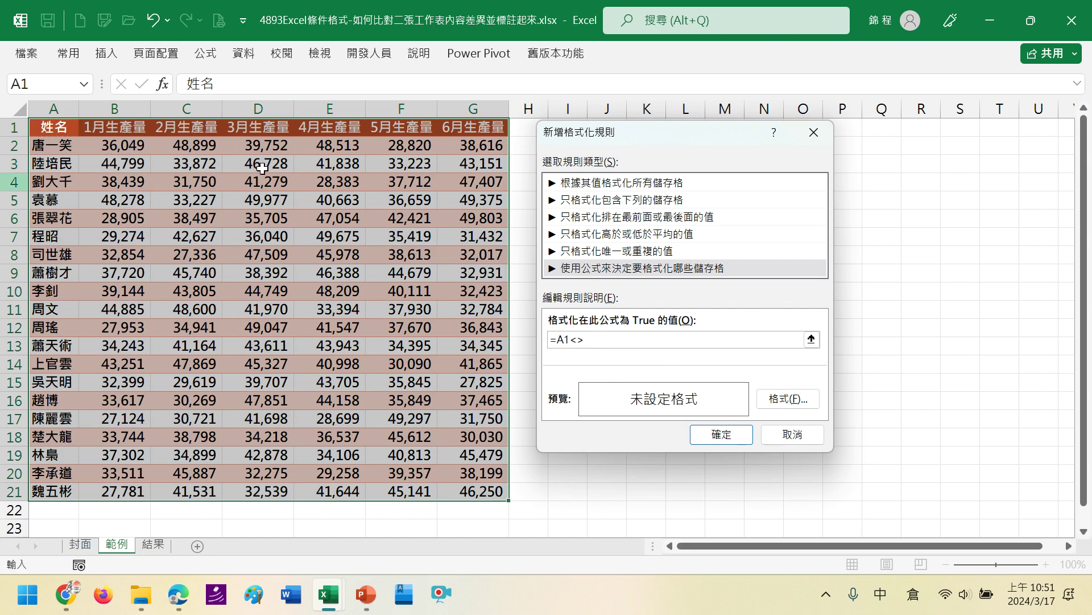
{"action": "left_click", "coordinate": [154, 546]}
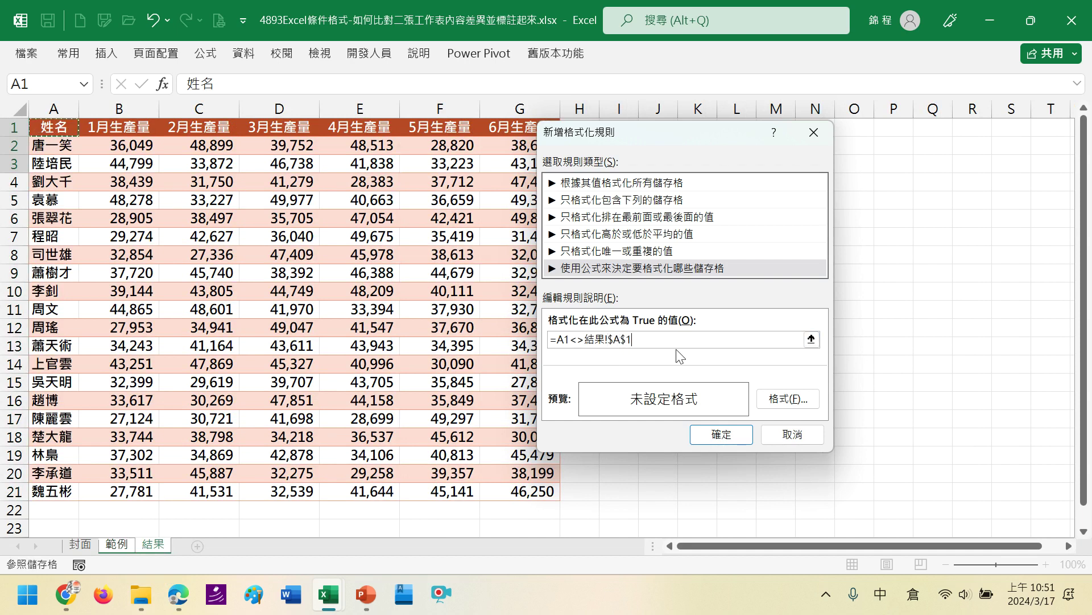
{"action": "key", "text": "F4"}
{"action": "key", "text": "F4"}
- Set the rule's font format to bold (粗體) with an orange theme colour
{"action": "left_click", "coordinate": [793, 403]}
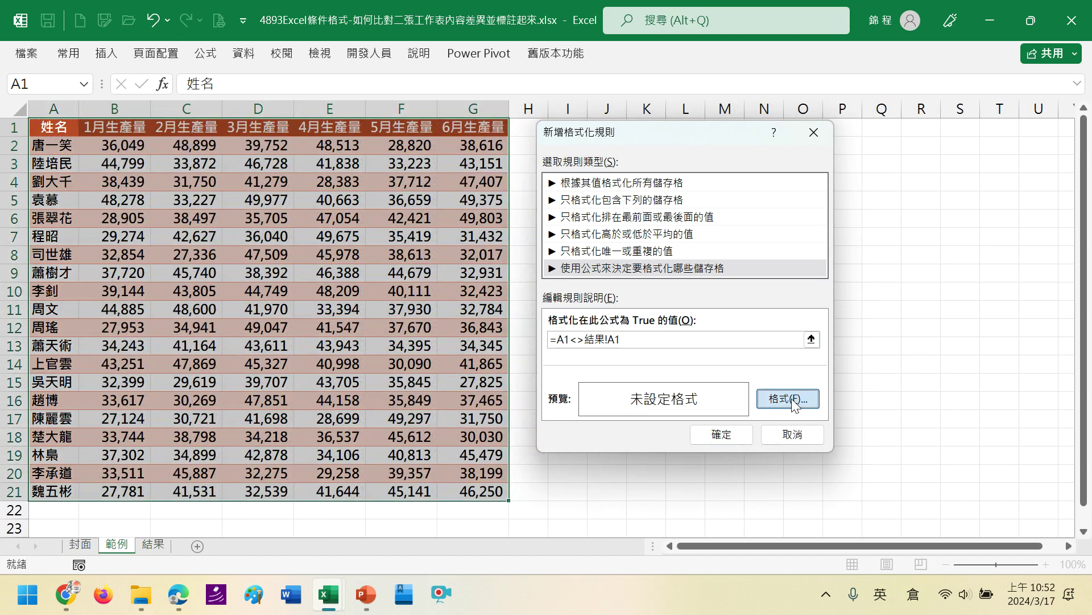
{"action": "left_click", "coordinate": [799, 188]}
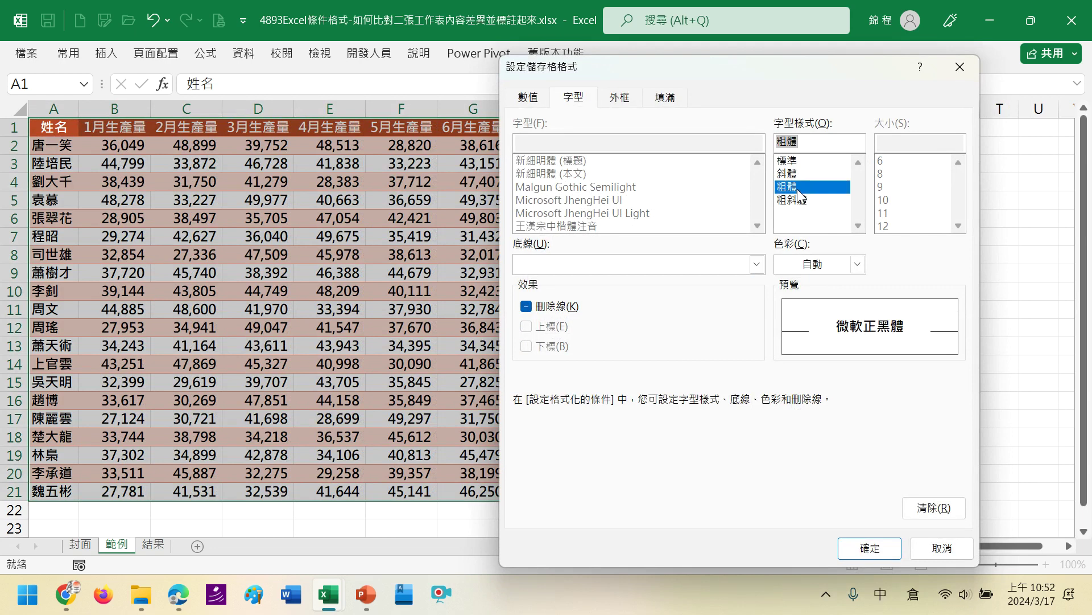
{"action": "left_click", "coordinate": [858, 264]}
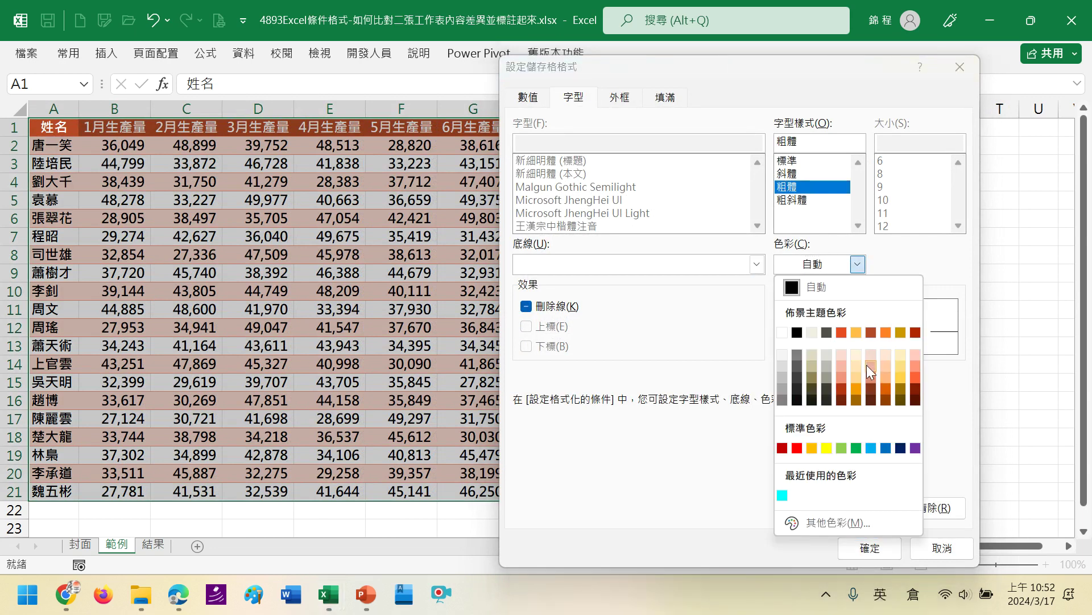
{"action": "left_click", "coordinate": [857, 393]}
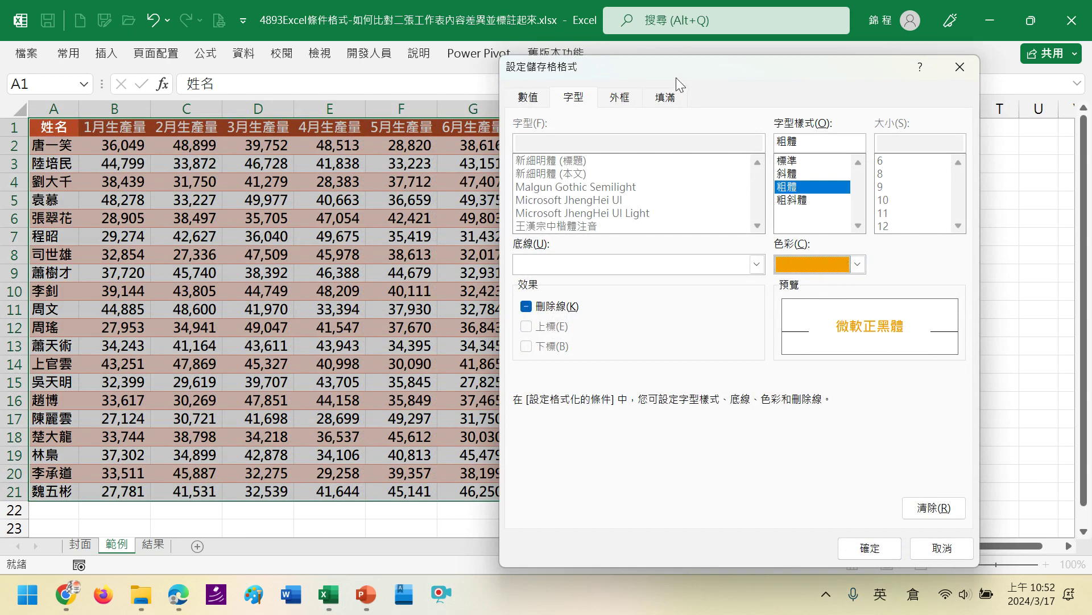
- Set the rule's background fill to medium grey and apply the conditional formatting rule to the table
{"action": "left_click", "coordinate": [665, 98]}
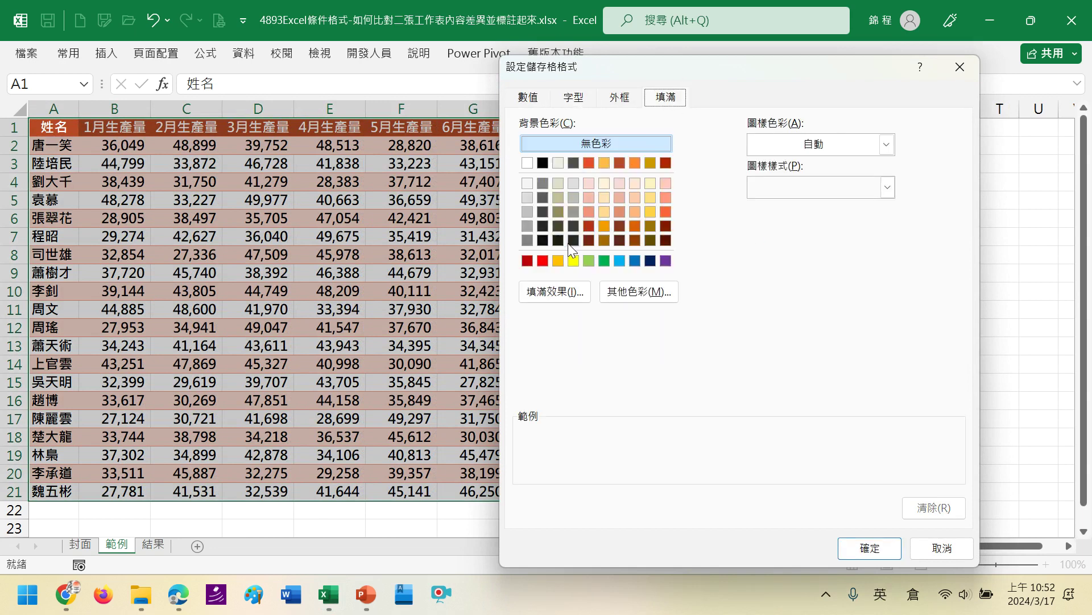
{"action": "left_click", "coordinate": [527, 163]}
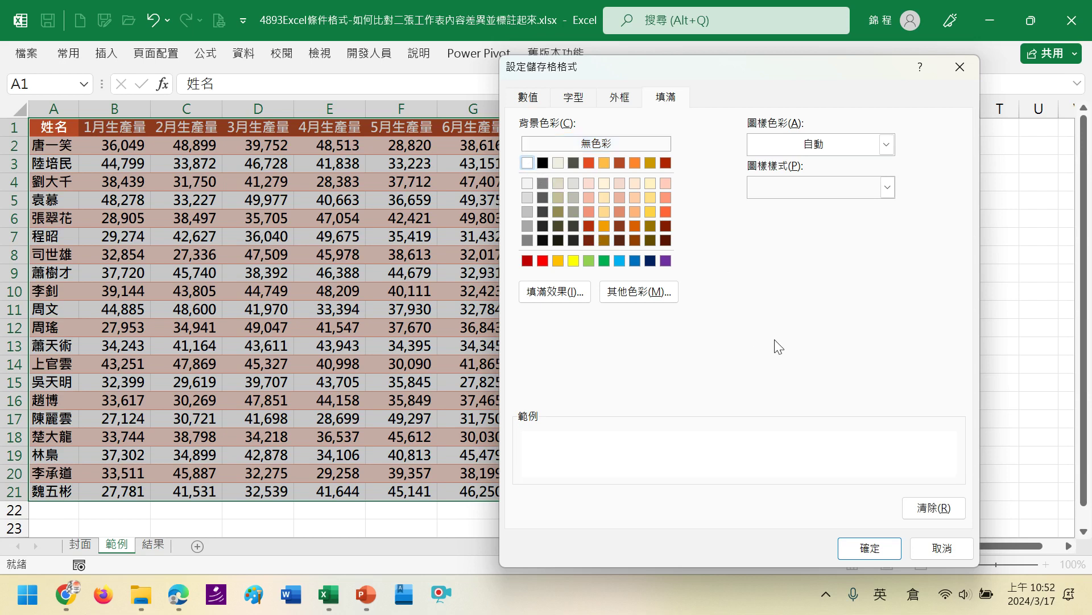
{"action": "left_click", "coordinate": [527, 214]}
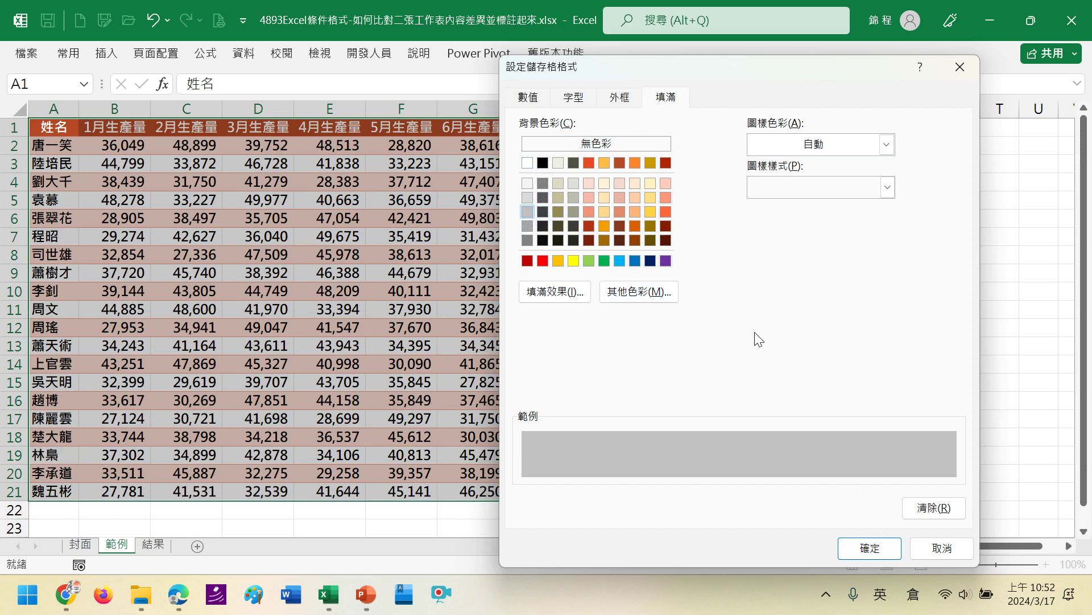
{"action": "left_click", "coordinate": [864, 548]}
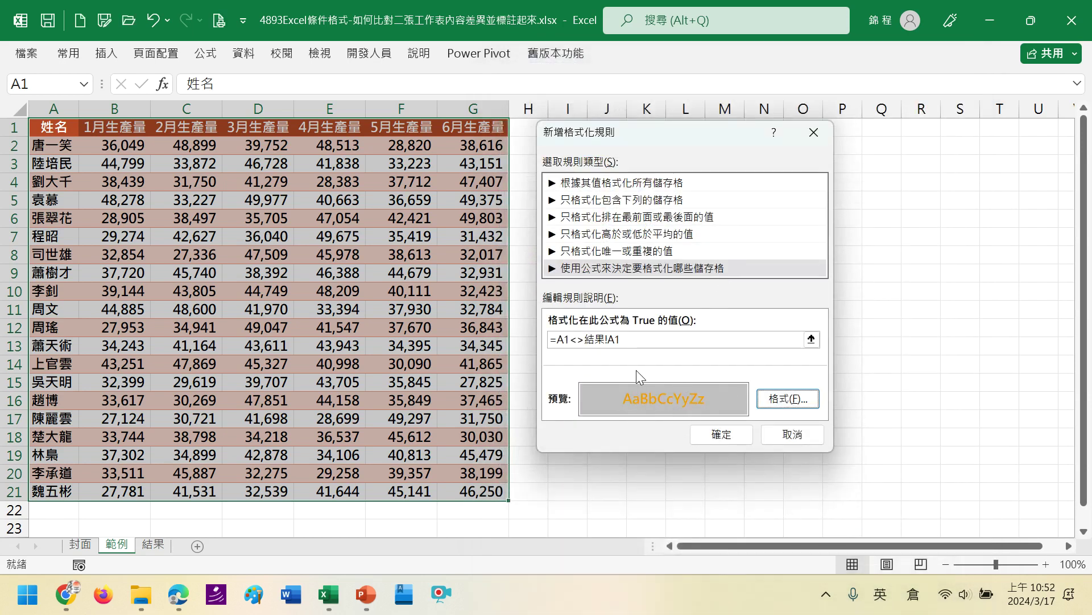
{"action": "left_click", "coordinate": [721, 437]}
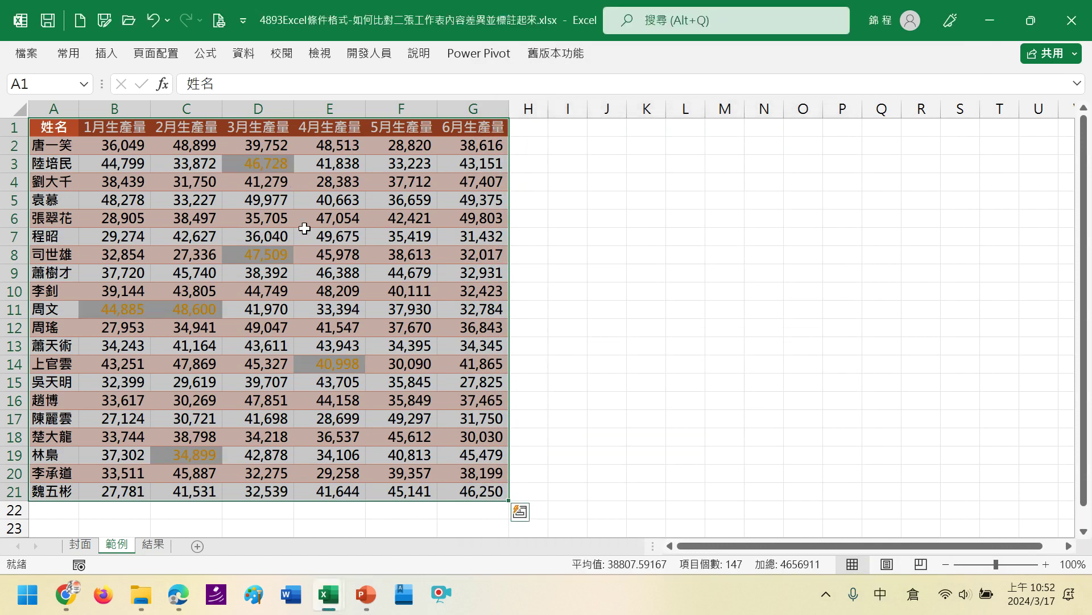
- Examine the highlighted cells D3, D8, C11, B11, E14 and C19 on the 範例 sheet
{"action": "left_click", "coordinate": [314, 199]}
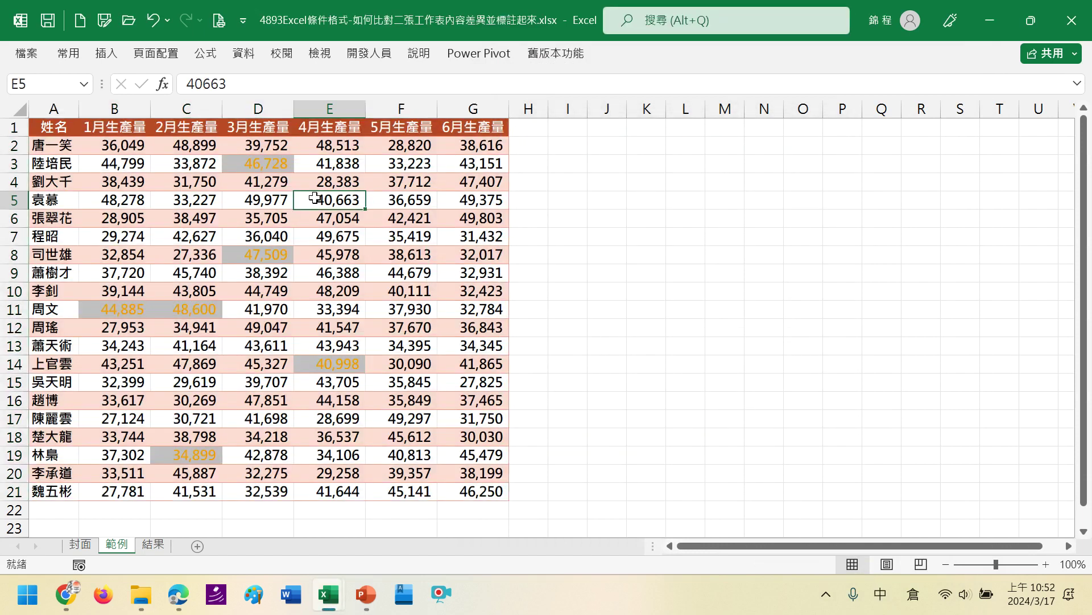
{"action": "left_click", "coordinate": [270, 165]}
{"action": "left_click", "coordinate": [263, 256]}
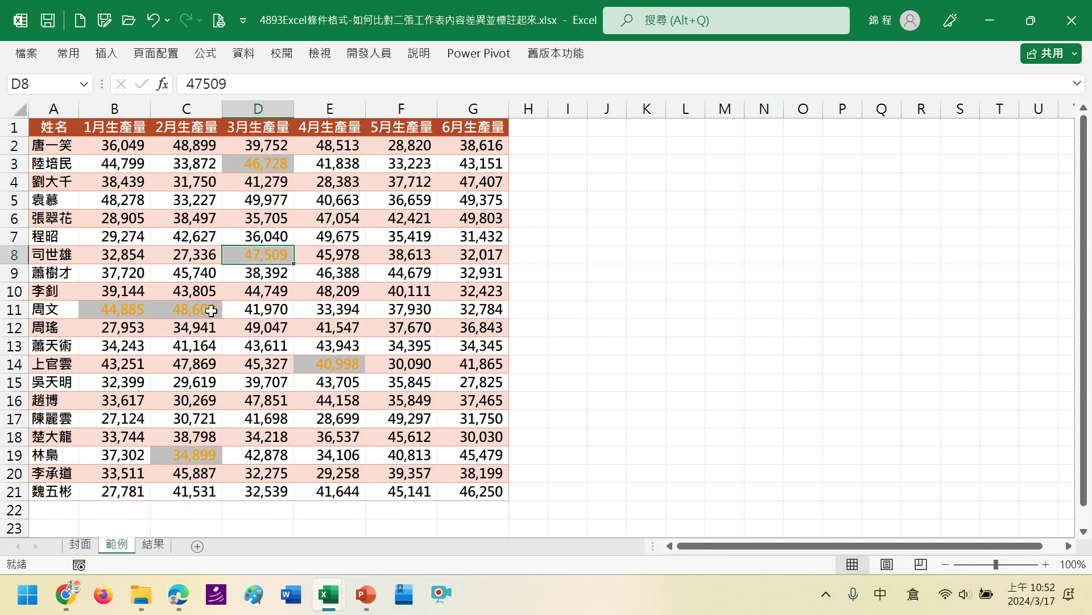
{"action": "left_click", "coordinate": [212, 311]}
{"action": "left_click", "coordinate": [138, 318]}
{"action": "left_click", "coordinate": [323, 367]}
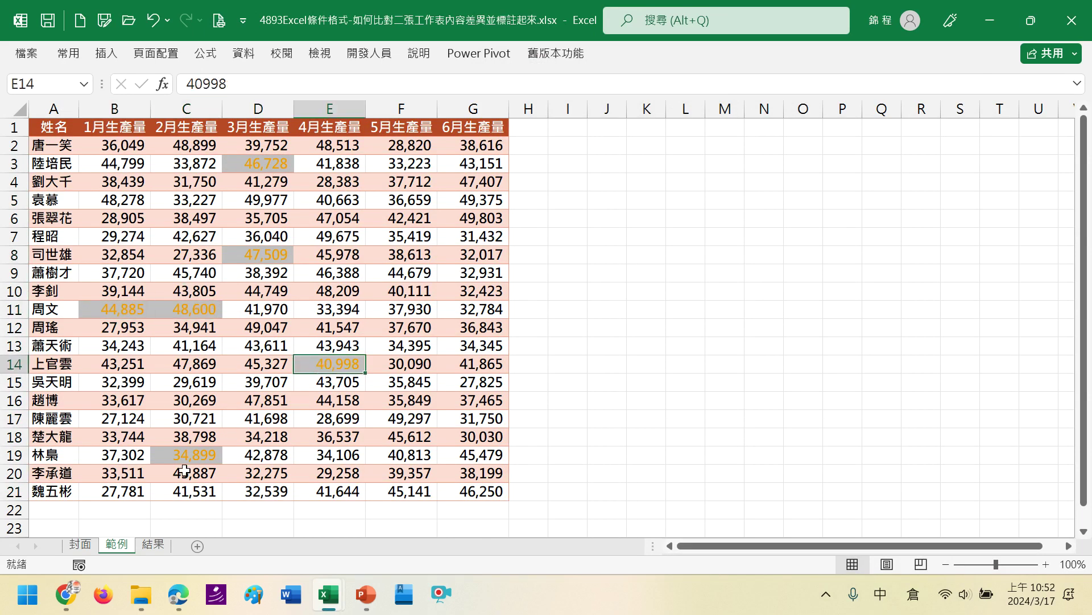
{"action": "left_click", "coordinate": [180, 456]}
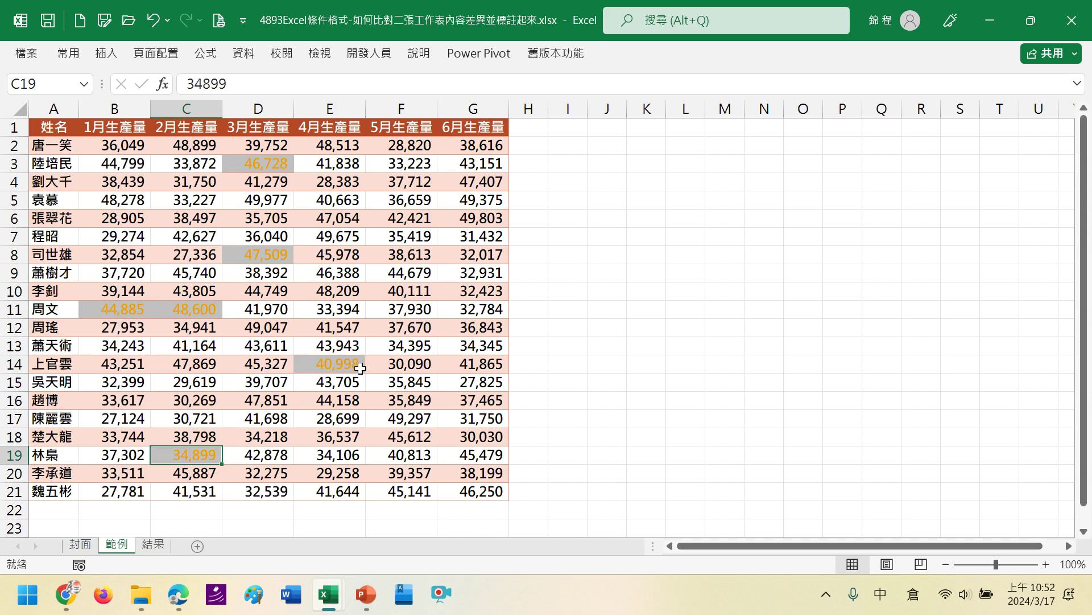
- Compare the values of cells D3 and D8 between the 範例 and 結果 sheets
{"action": "left_click", "coordinate": [289, 169]}
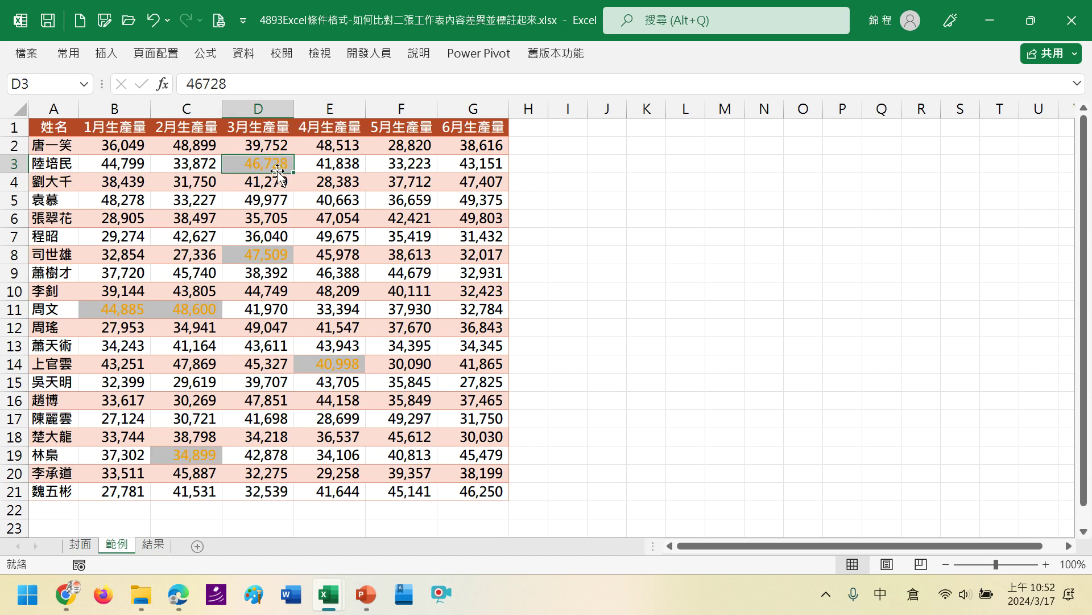
{"action": "left_click", "coordinate": [157, 545]}
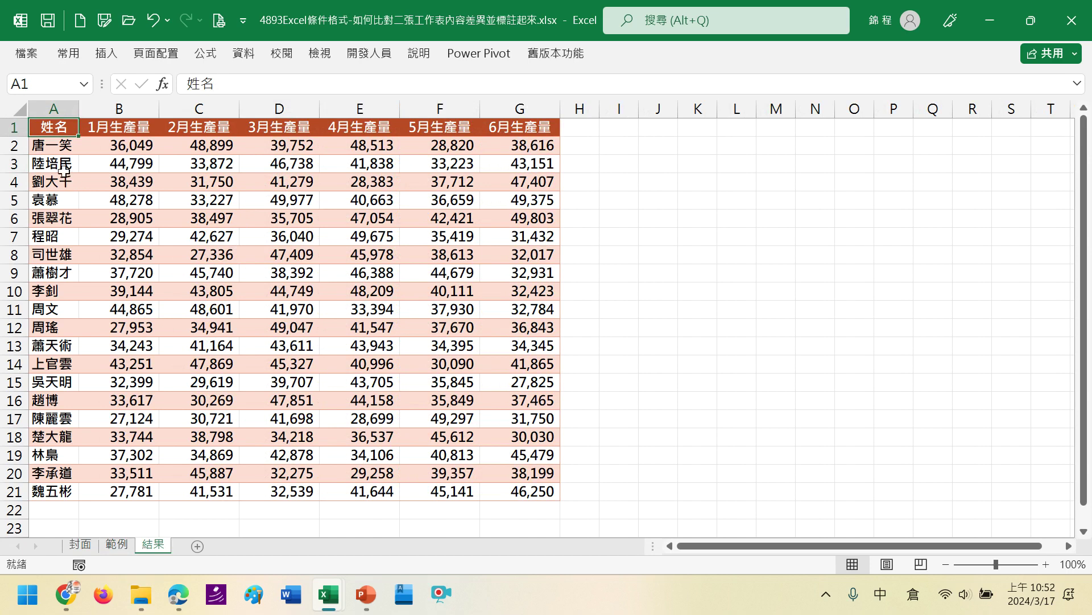
{"action": "left_click", "coordinate": [301, 161]}
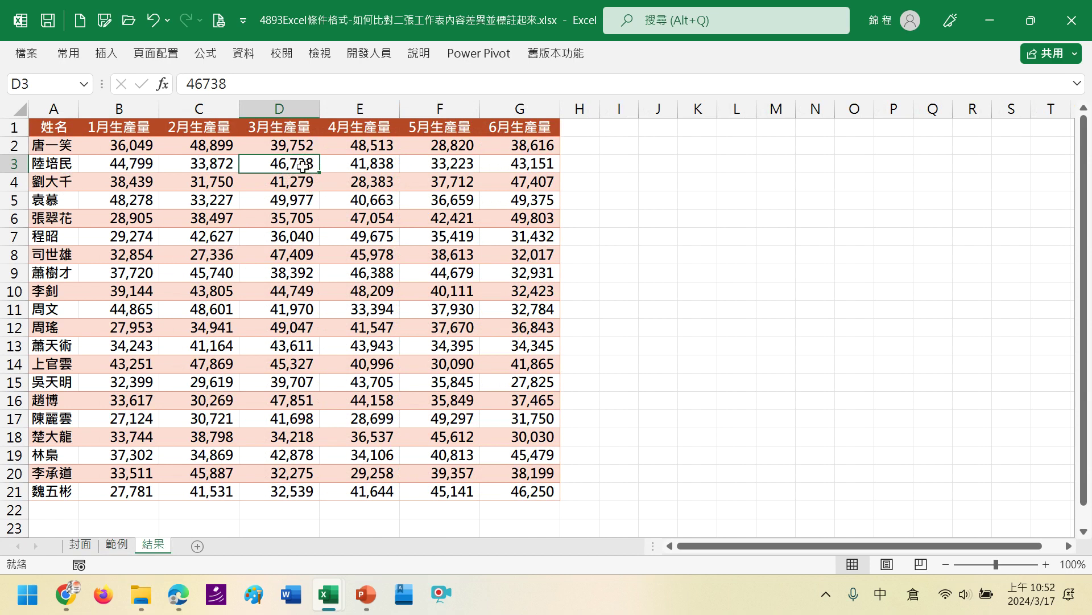
{"action": "left_click", "coordinate": [118, 544]}
{"action": "left_click", "coordinate": [274, 250]}
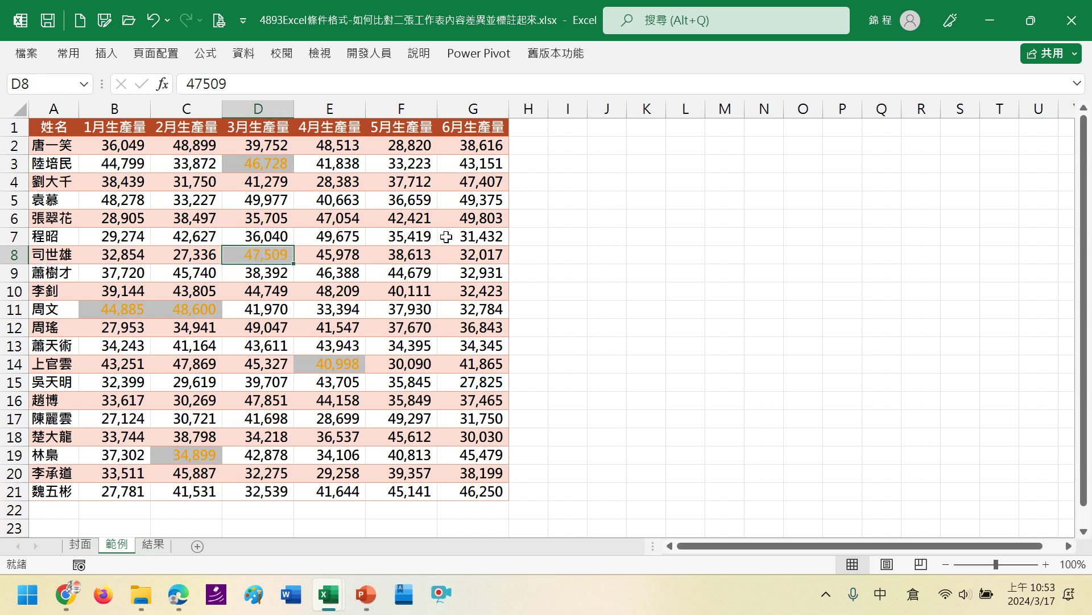
{"action": "left_click", "coordinate": [155, 547]}
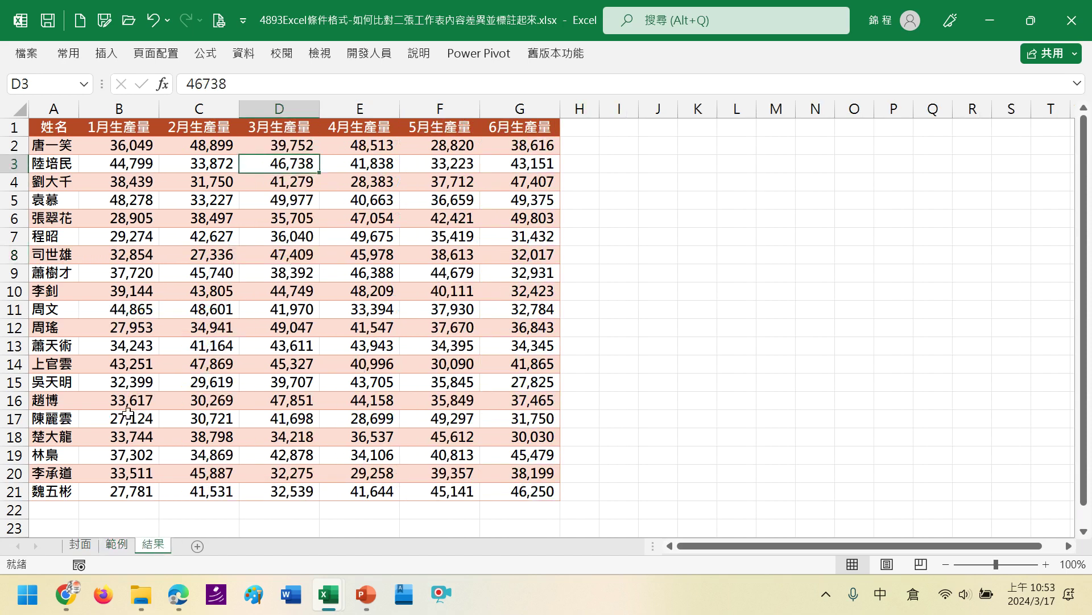
{"action": "left_click", "coordinate": [295, 257]}
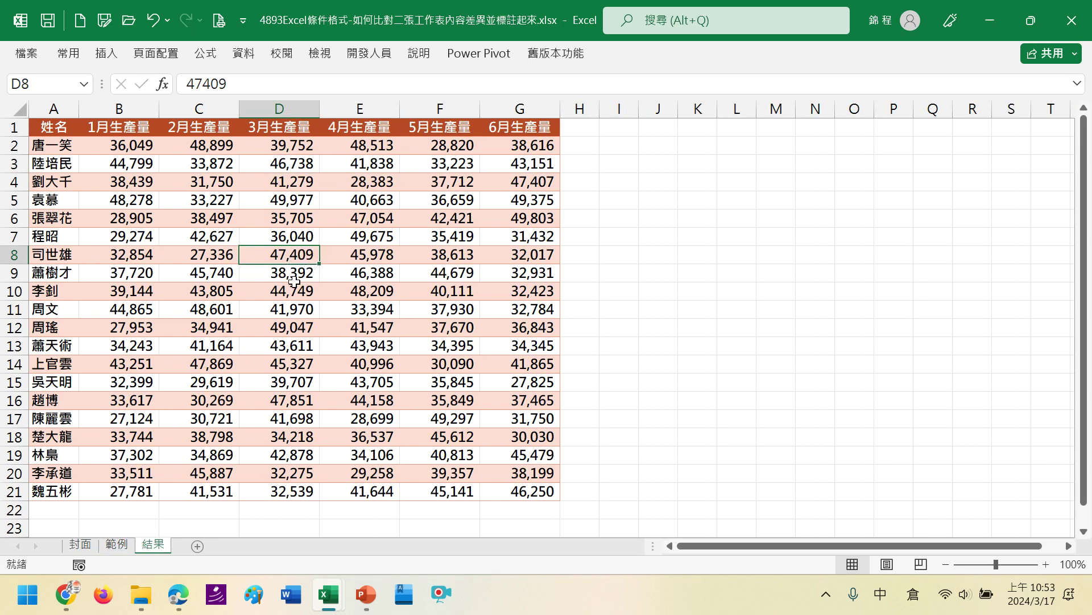
{"action": "left_click", "coordinate": [118, 546]}
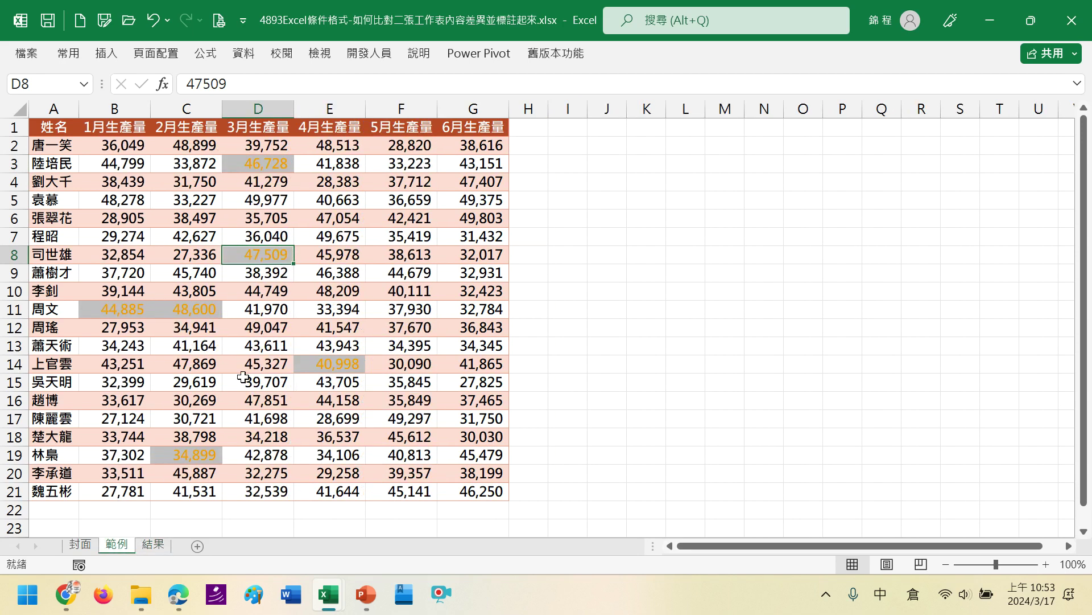